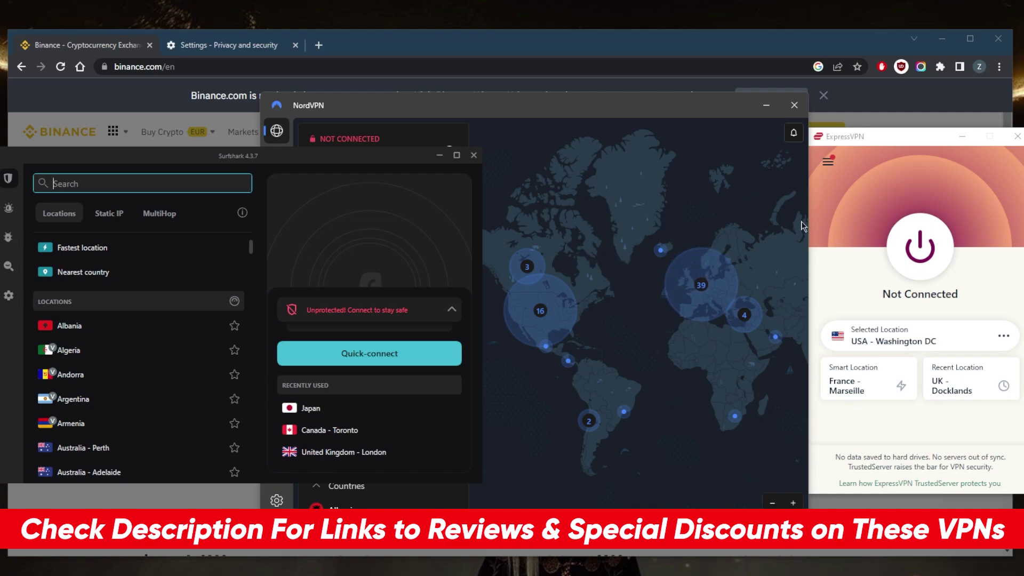
Pick Germany from the Europe locations list and connect the VPN to Germany – Nuremberg.
{"action": "left_click", "coordinate": [828, 163]}
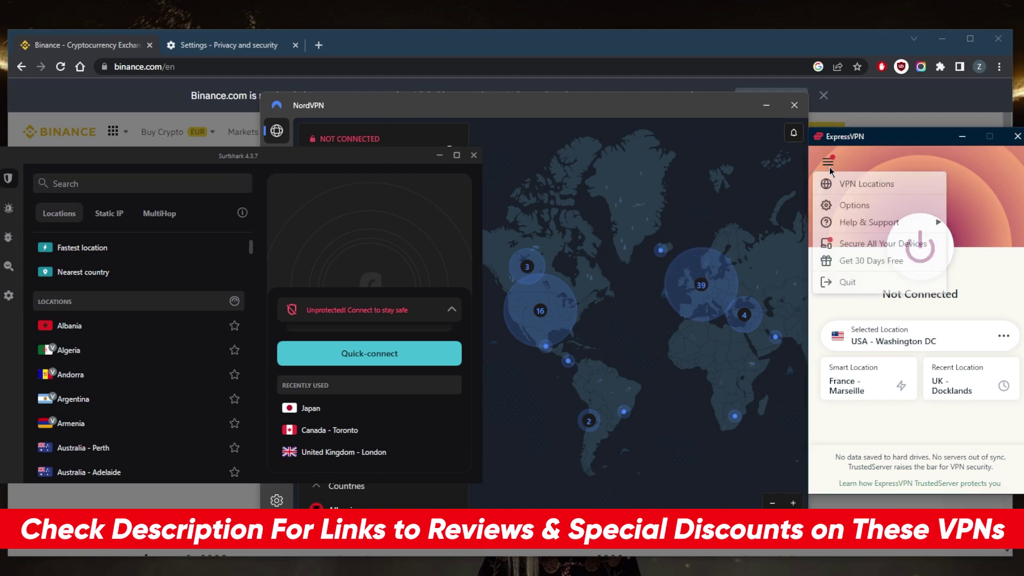
{"action": "left_click", "coordinate": [856, 183]}
{"action": "left_click", "coordinate": [605, 165]}
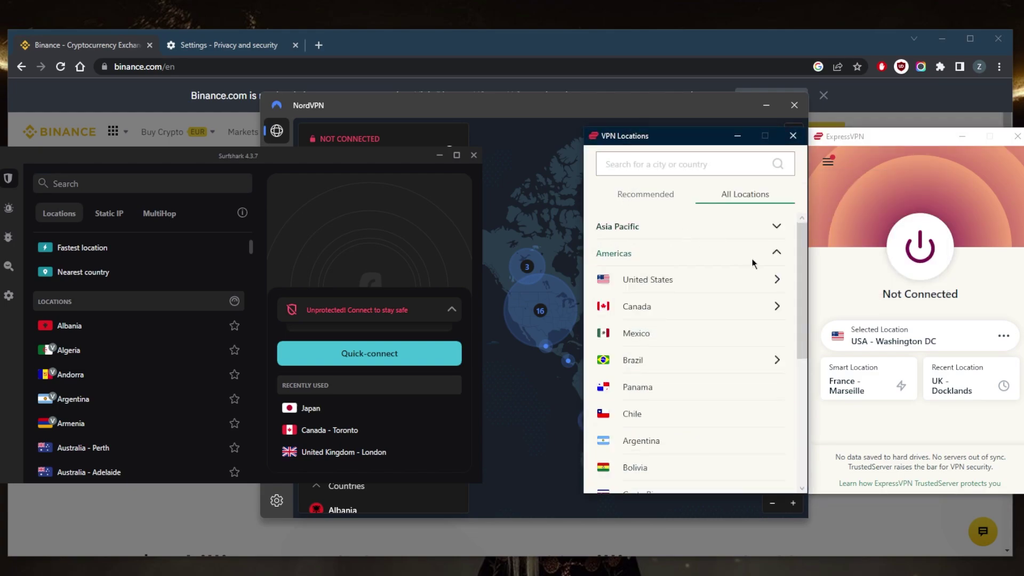
{"action": "left_click", "coordinate": [775, 257]}
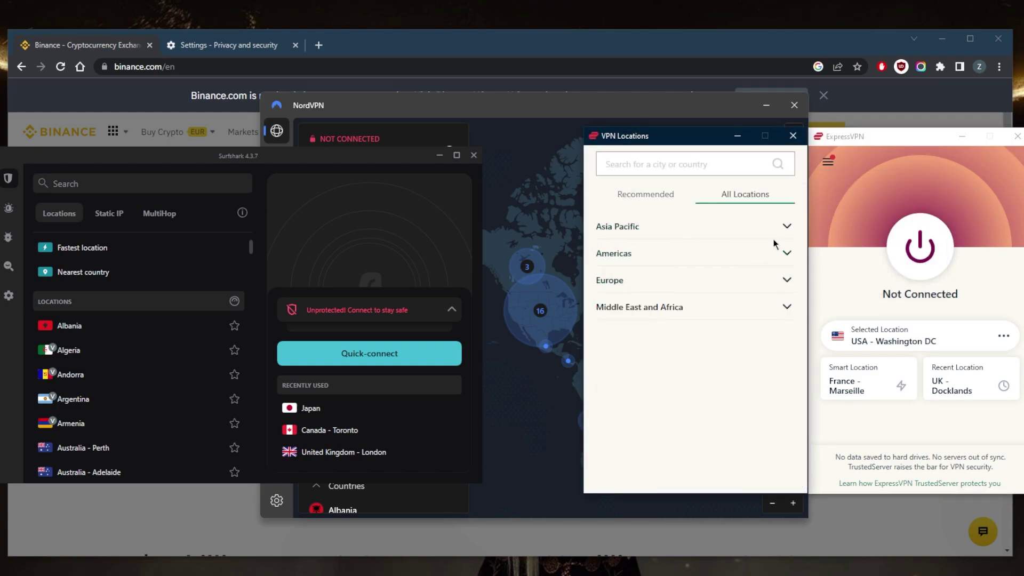
{"action": "left_click", "coordinate": [786, 282]}
{"action": "scroll", "coordinate": [680, 337], "scroll_direction": "down", "scroll_amount": 1}
{"action": "left_click", "coordinate": [681, 354]}
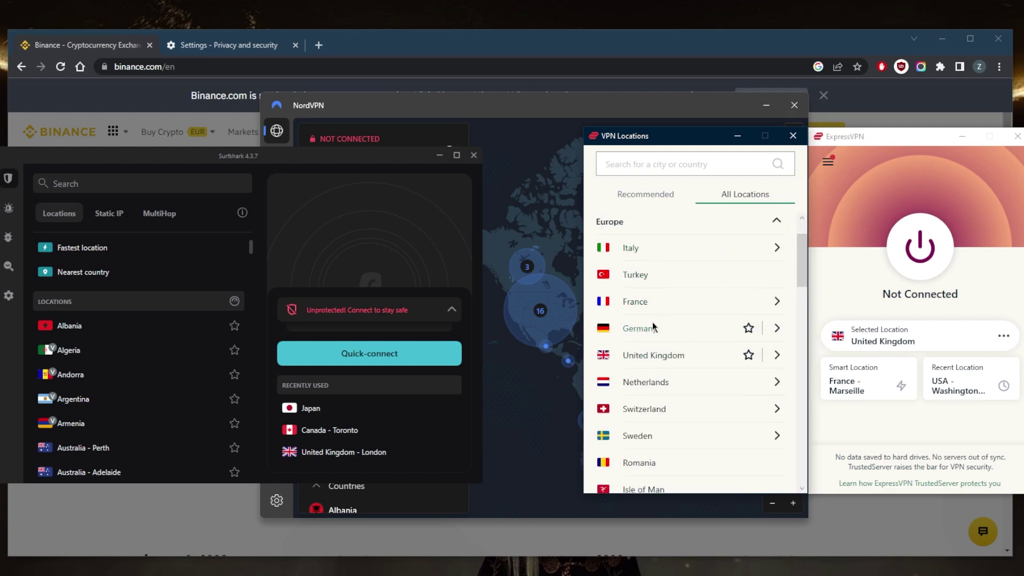
{"action": "left_click", "coordinate": [679, 329]}
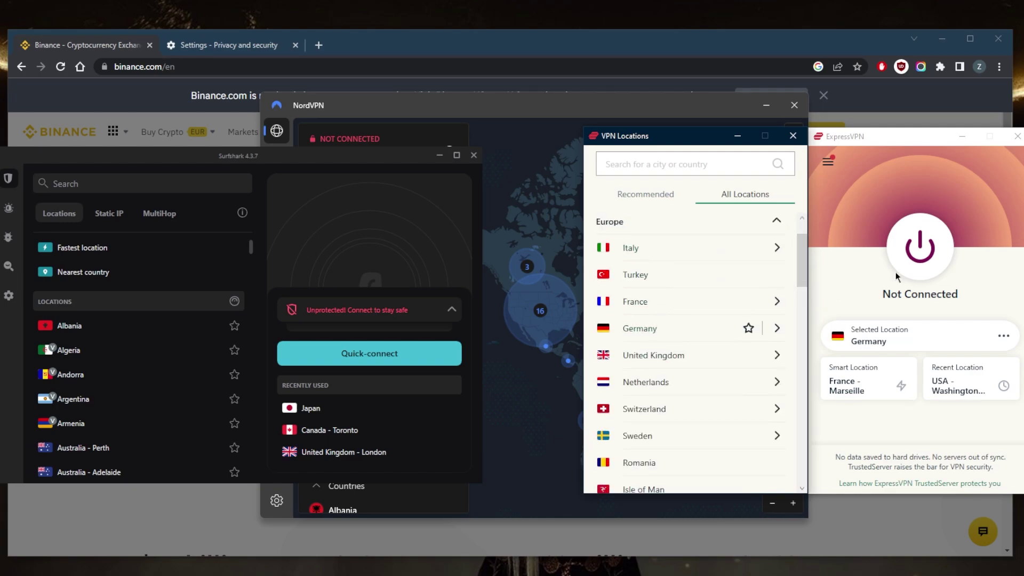
{"action": "left_click", "coordinate": [916, 244]}
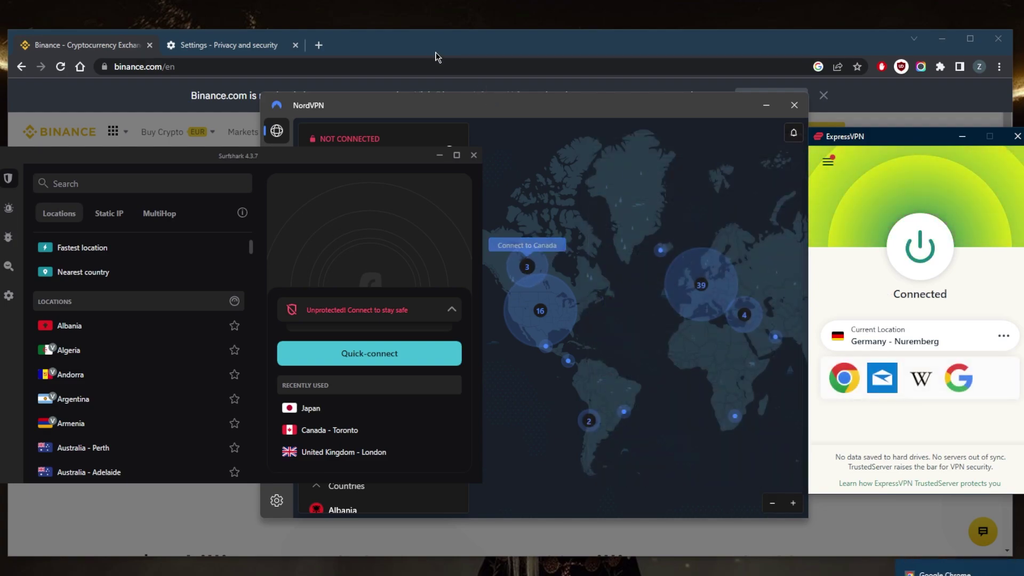
Reload Binance in Chrome, switch it to dark theme, and accept all cookies.
{"action": "left_click", "coordinate": [436, 57]}
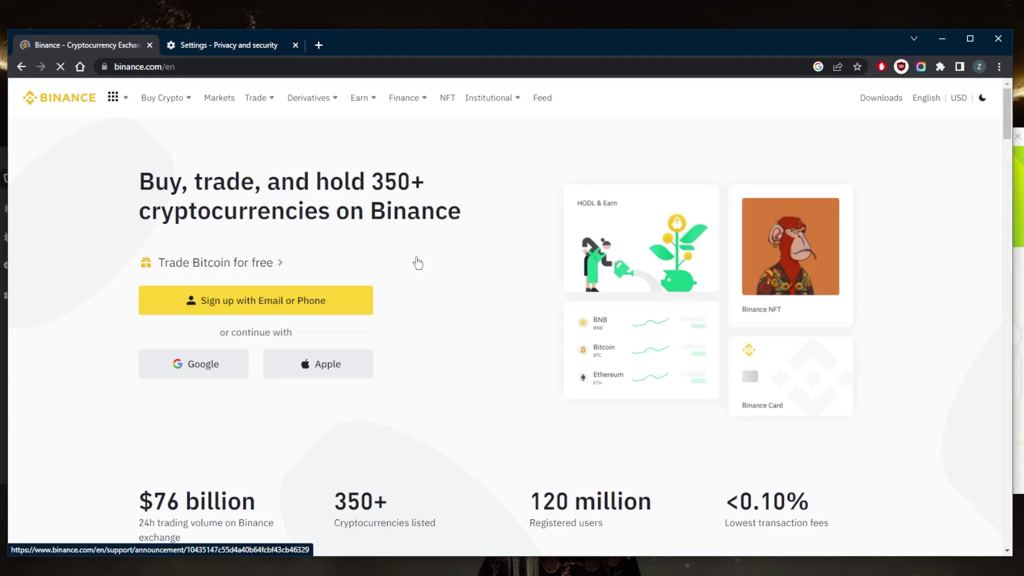
{"action": "left_click", "coordinate": [982, 98]}
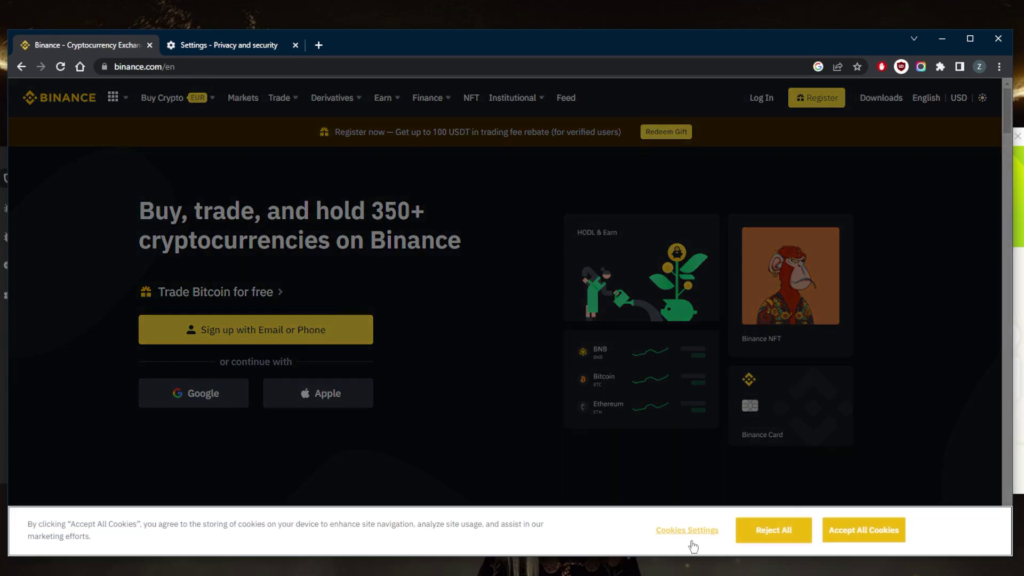
{"action": "left_click", "coordinate": [868, 532]}
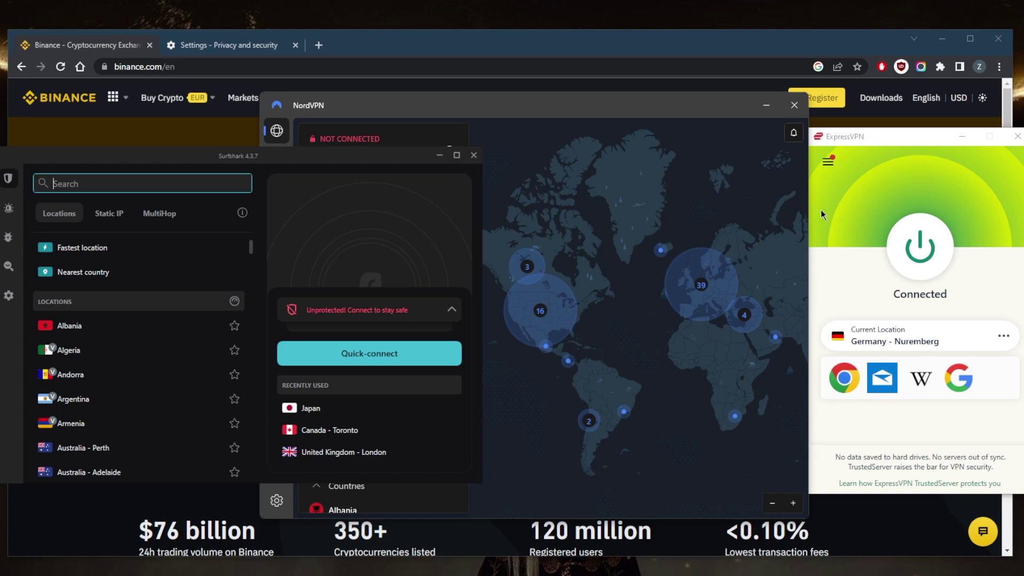
{"action": "left_click", "coordinate": [762, 200]}
{"action": "left_click", "coordinate": [255, 170]}
{"action": "left_click", "coordinate": [626, 229]}
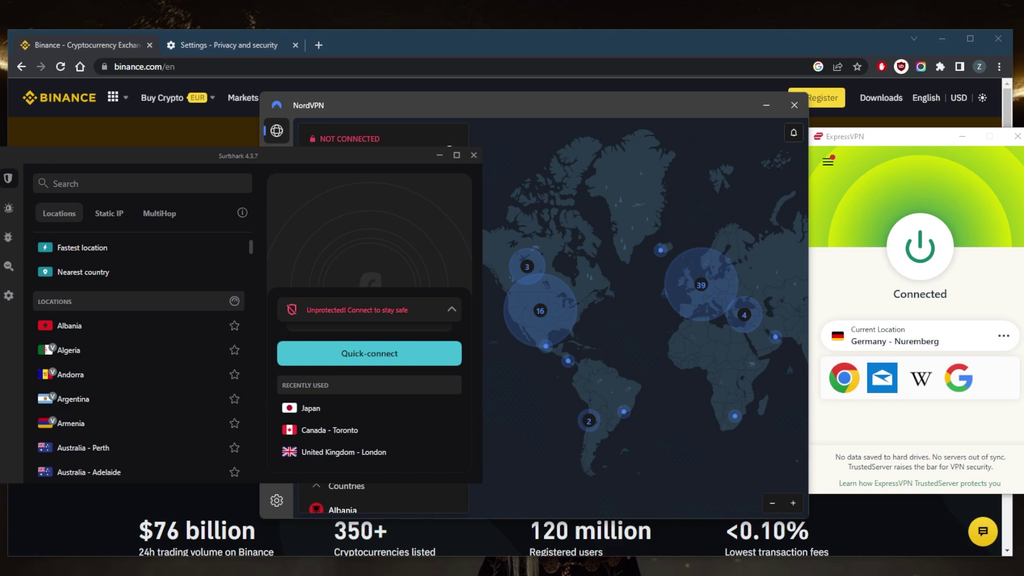